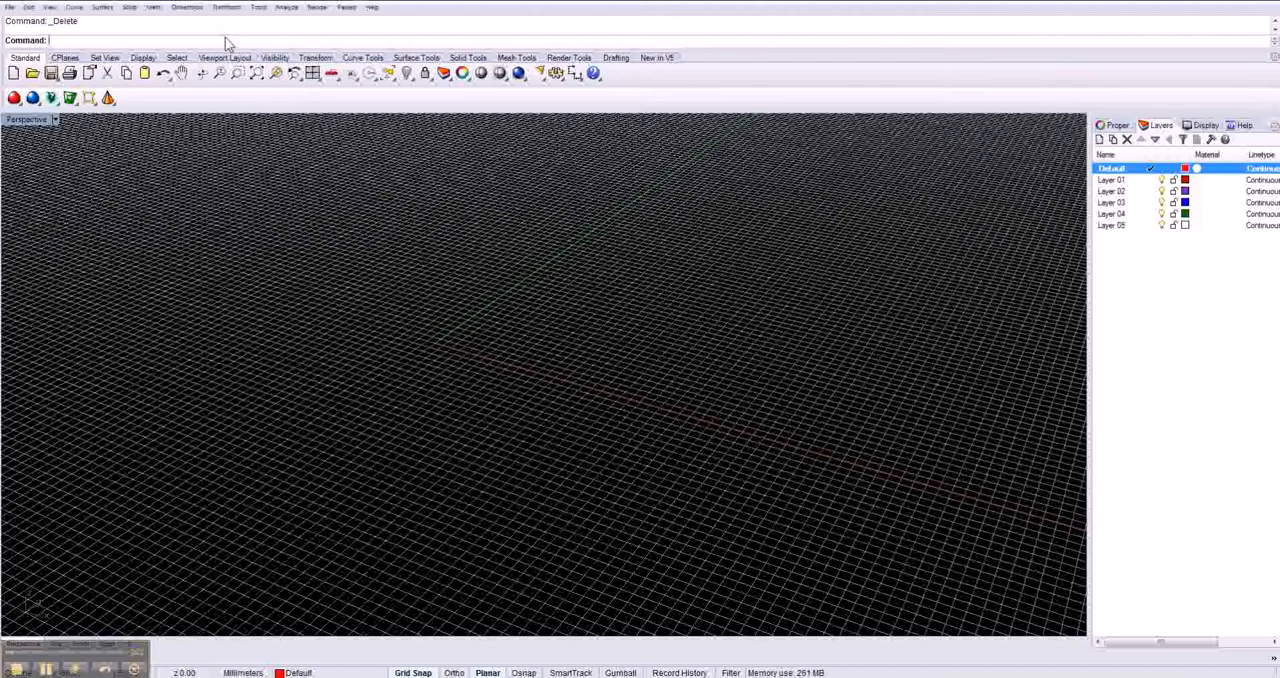
- Launch Grasshopper and place a single point object near the grid origin in the Perspective viewport
text(Grasshopper)
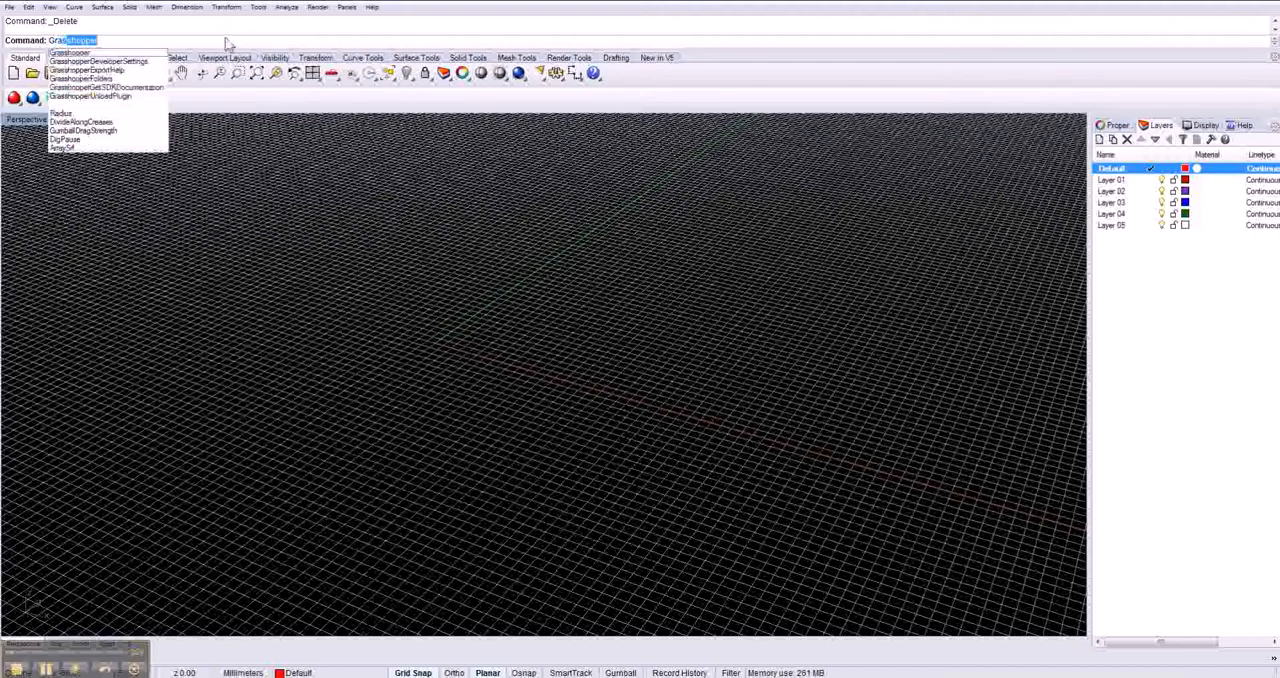
key(Return)
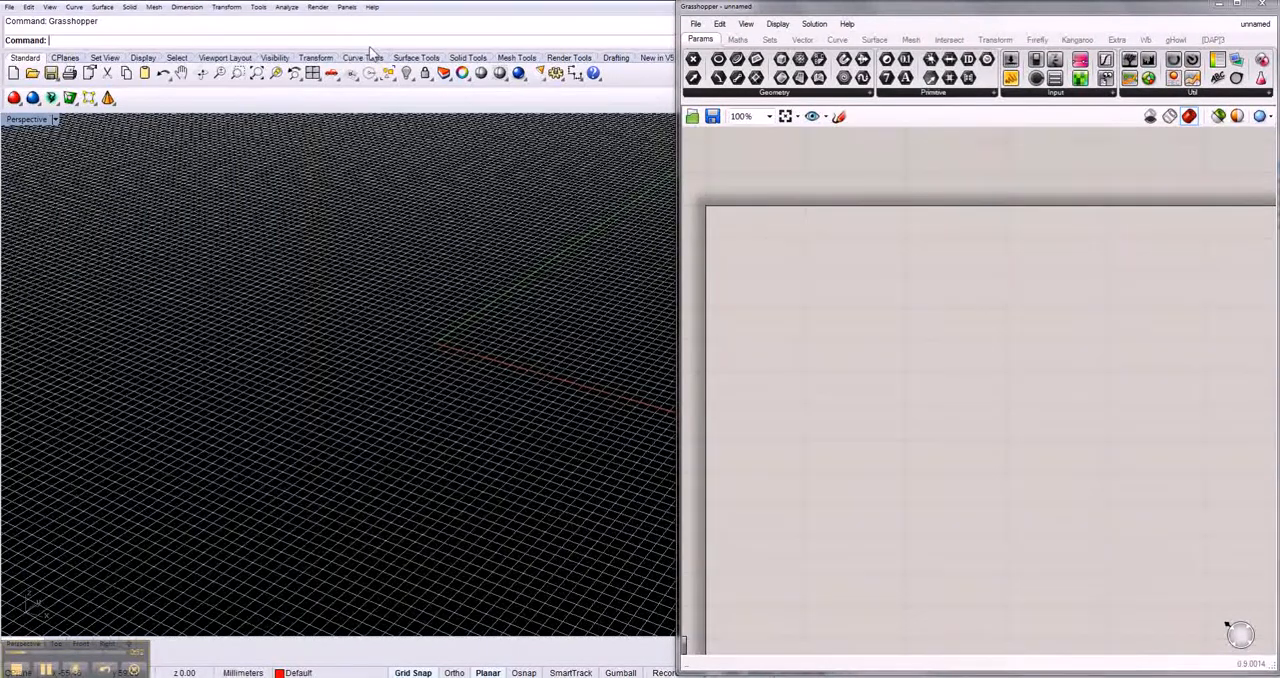
text(Poin)
key(Return)
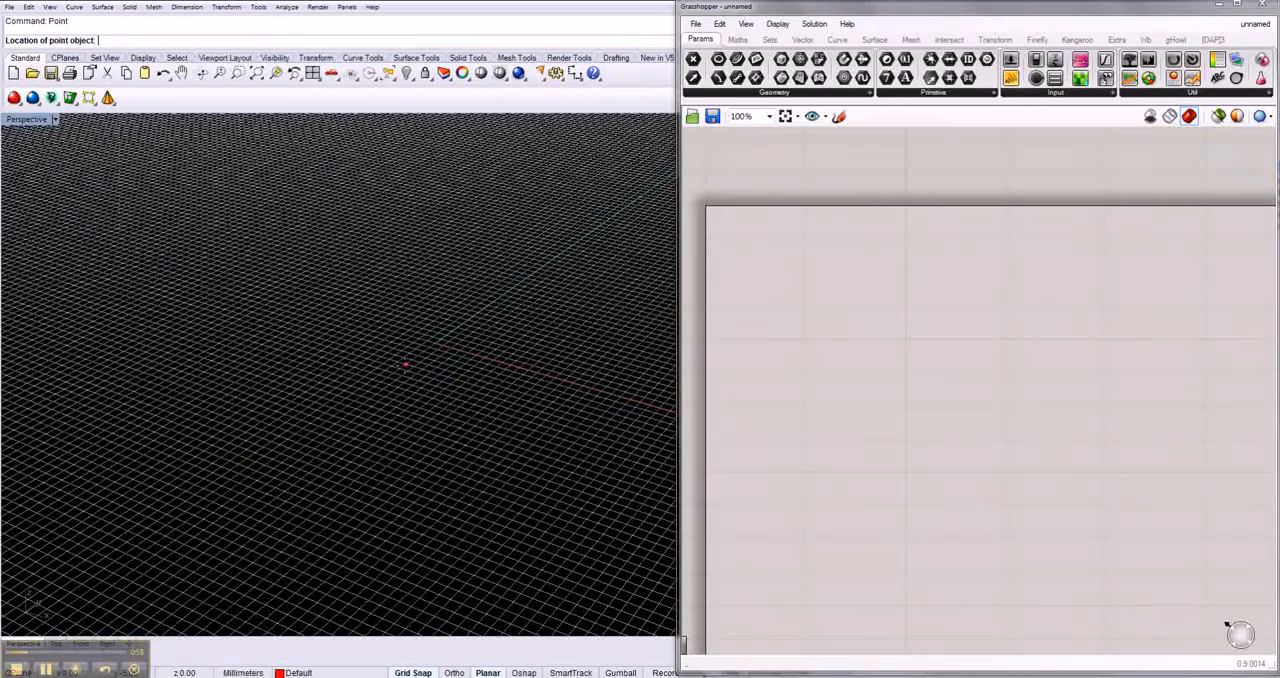
click(405, 367)
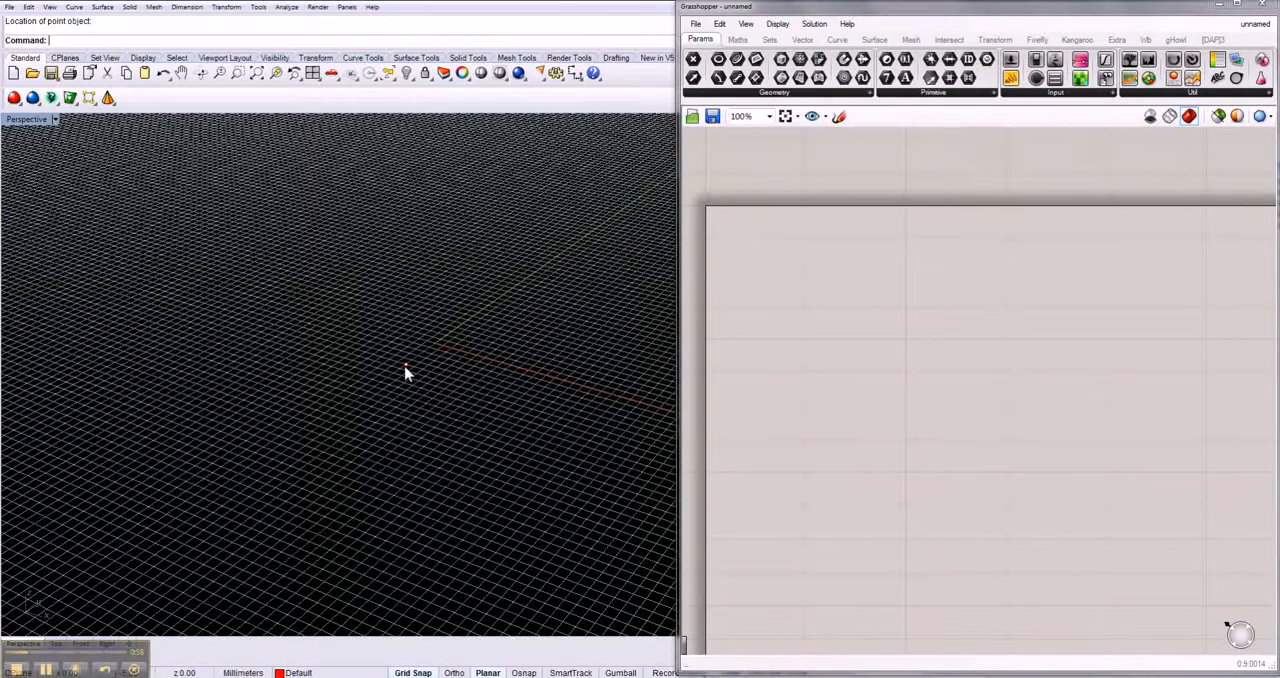
- Add a Point parameter near the upper corner of the Grasshopper canvas
double_click(797, 255)
text(p)
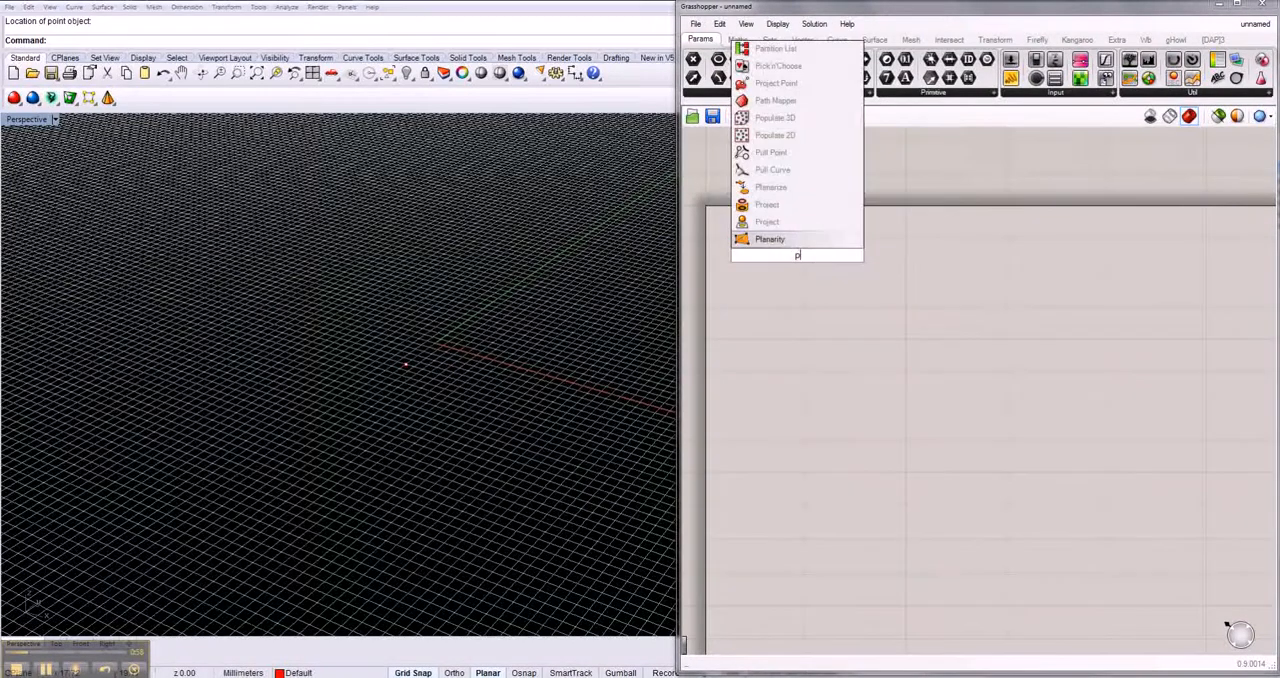
text(oint)
key(Return)
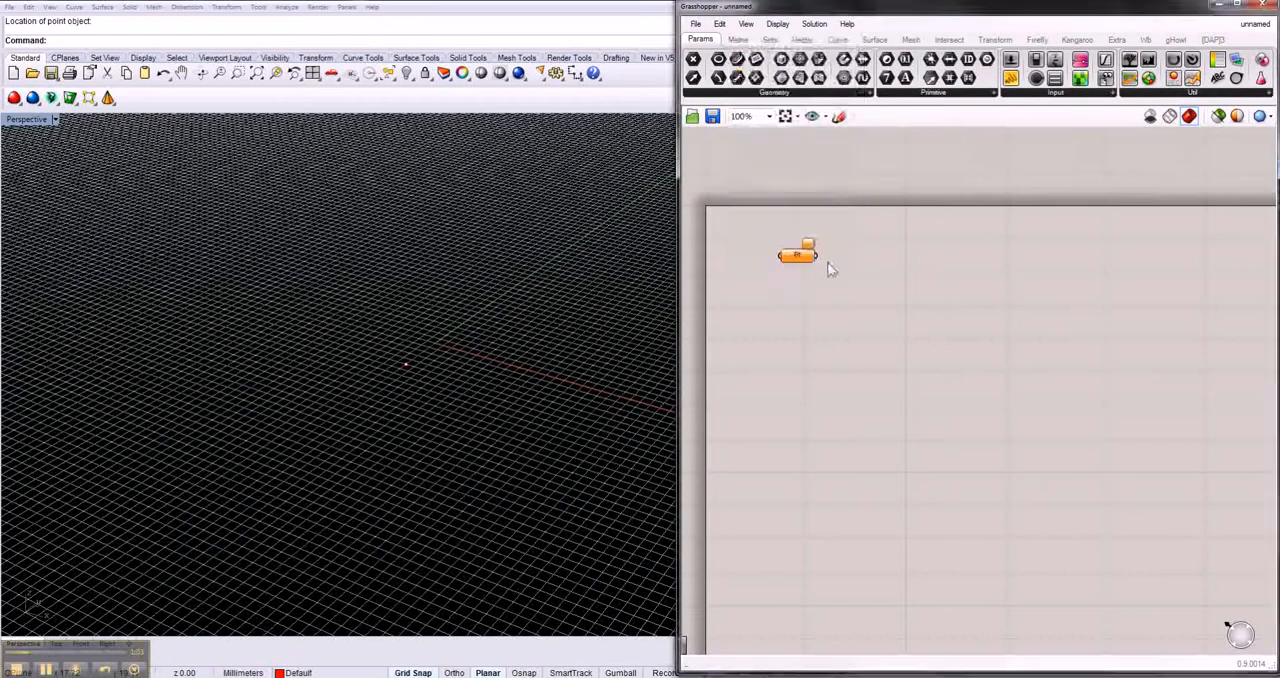
drag(836, 280, 750, 236)
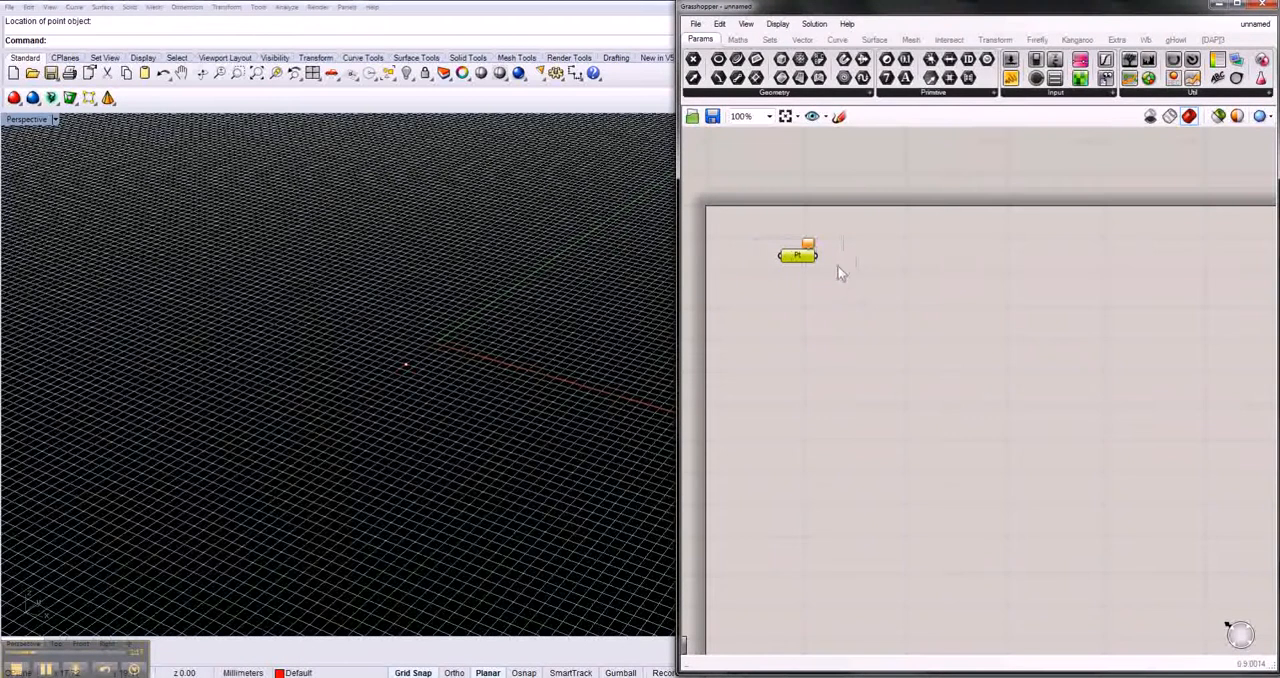
- Reference the drawn Rhino point in the Point parameter as its one set point
scroll(831, 258, up, 1)
scroll(819, 273, down, 1)
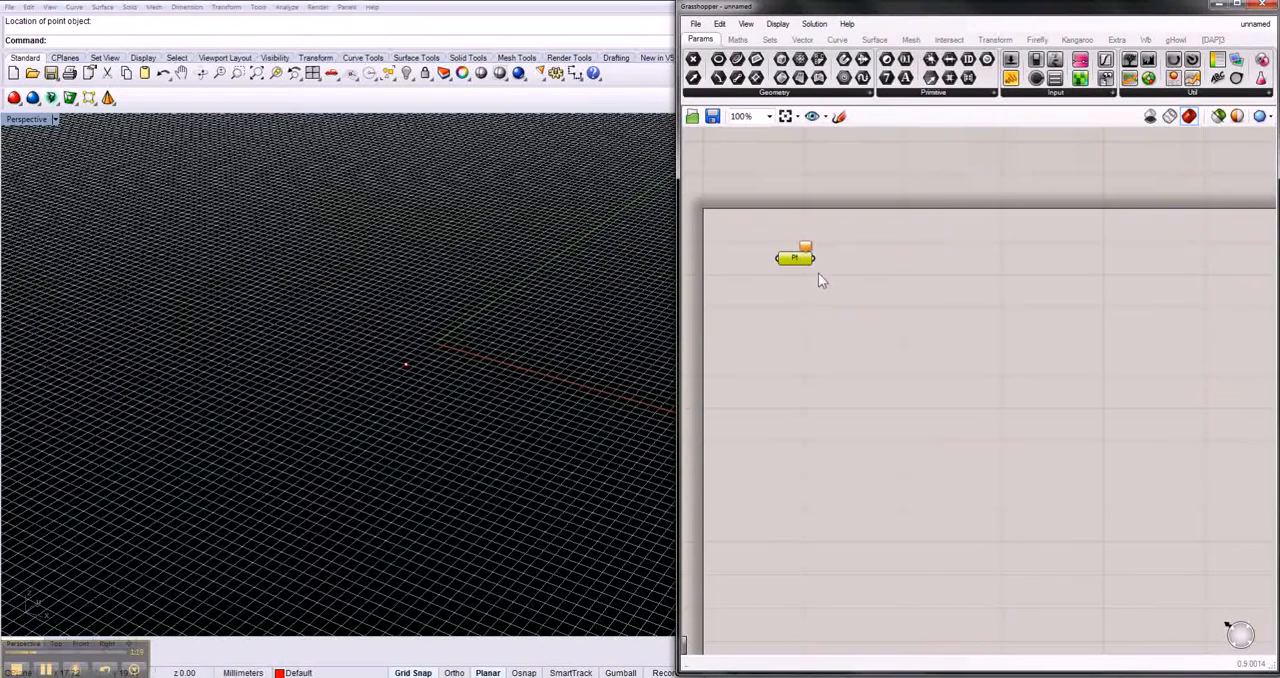
scroll(818, 276, up, 1)
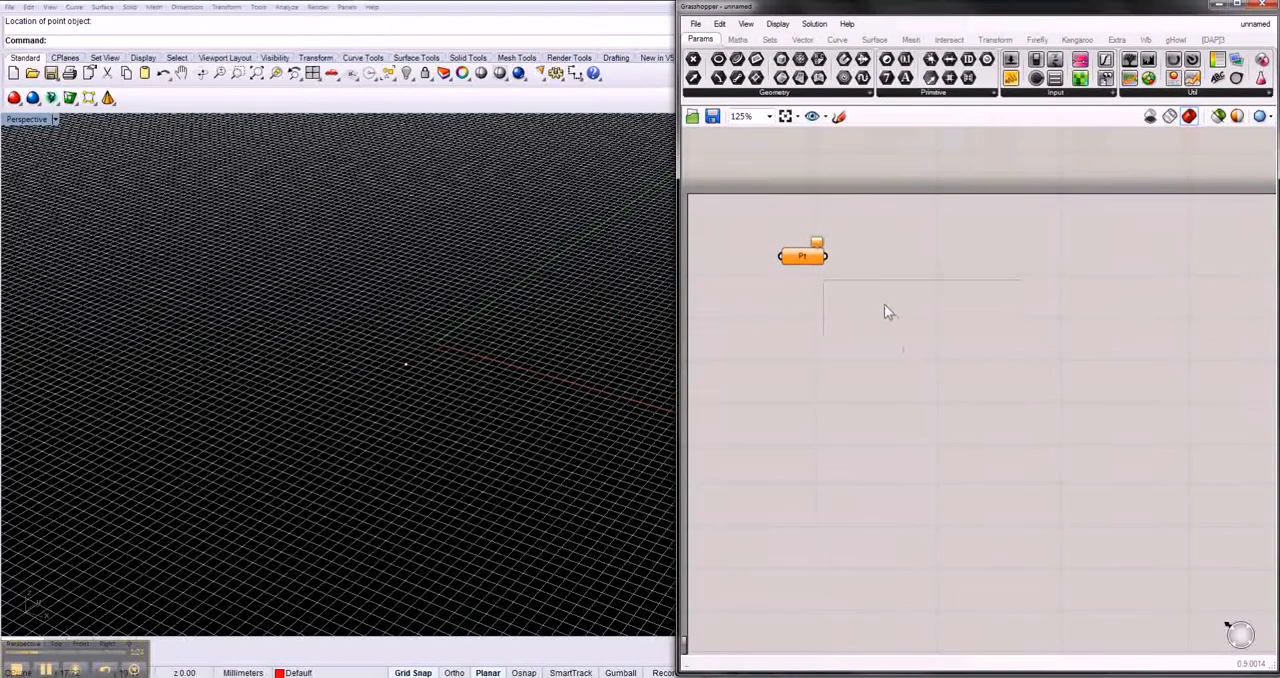
right_click(814, 262)
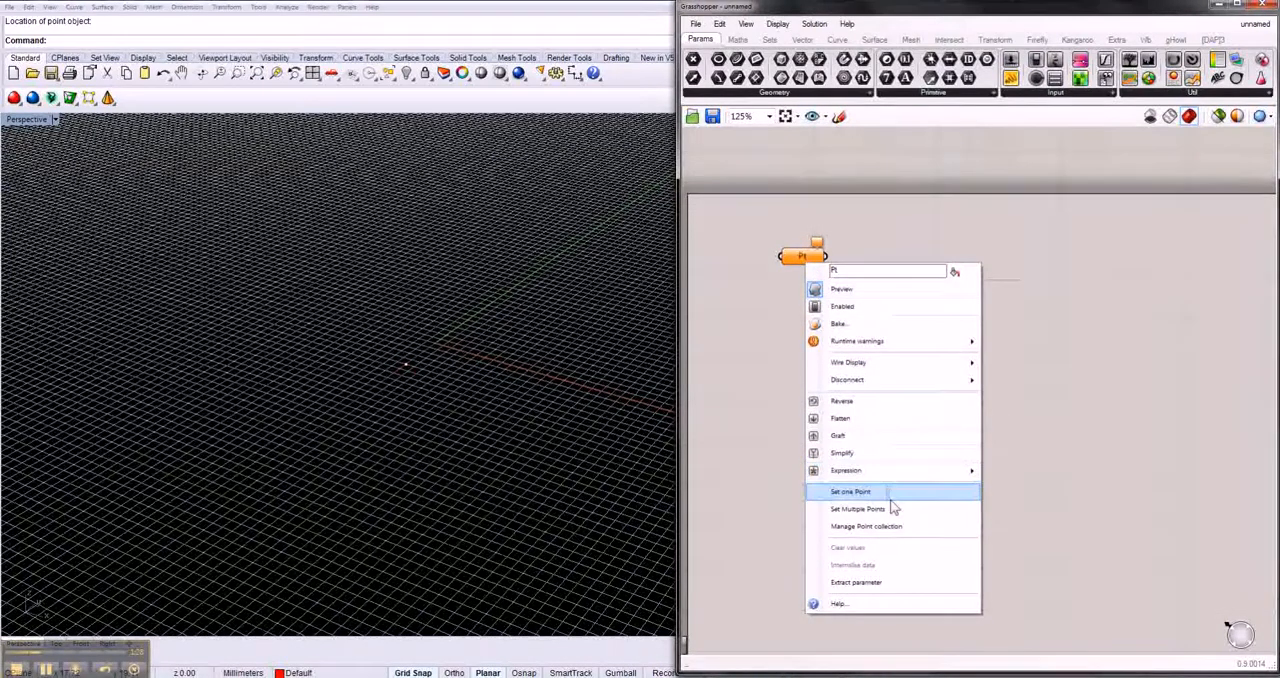
click(887, 494)
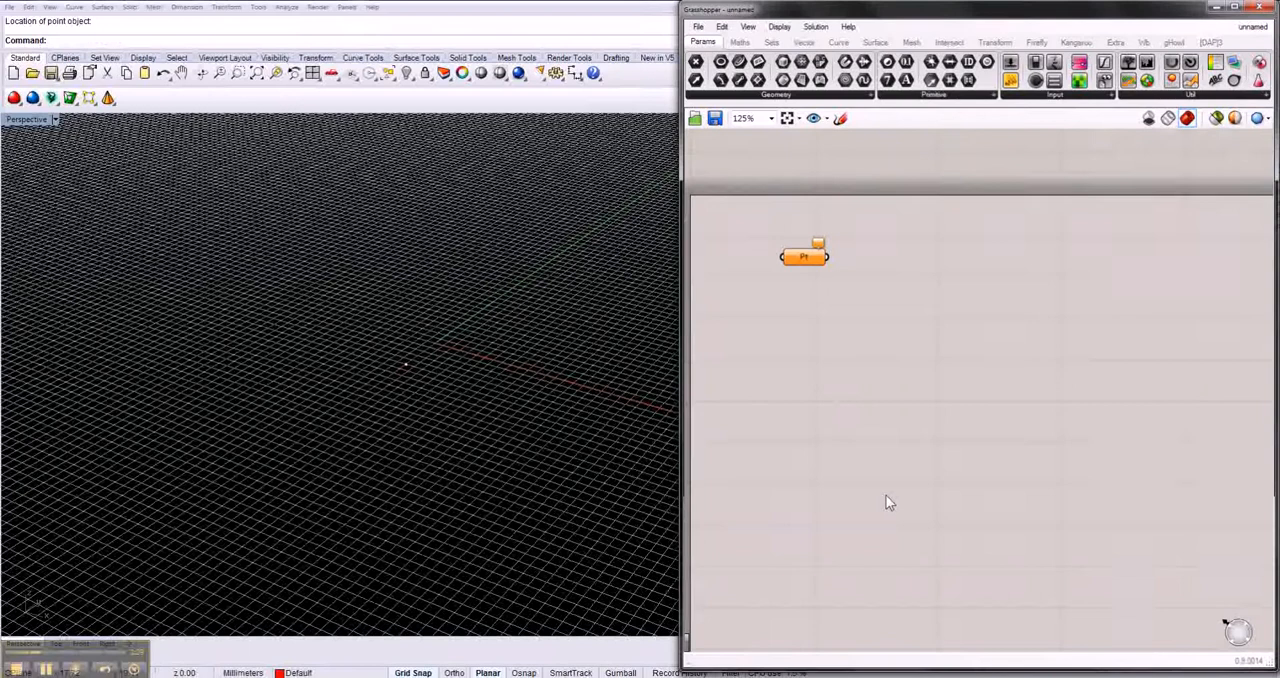
drag(437, 392, 355, 333)
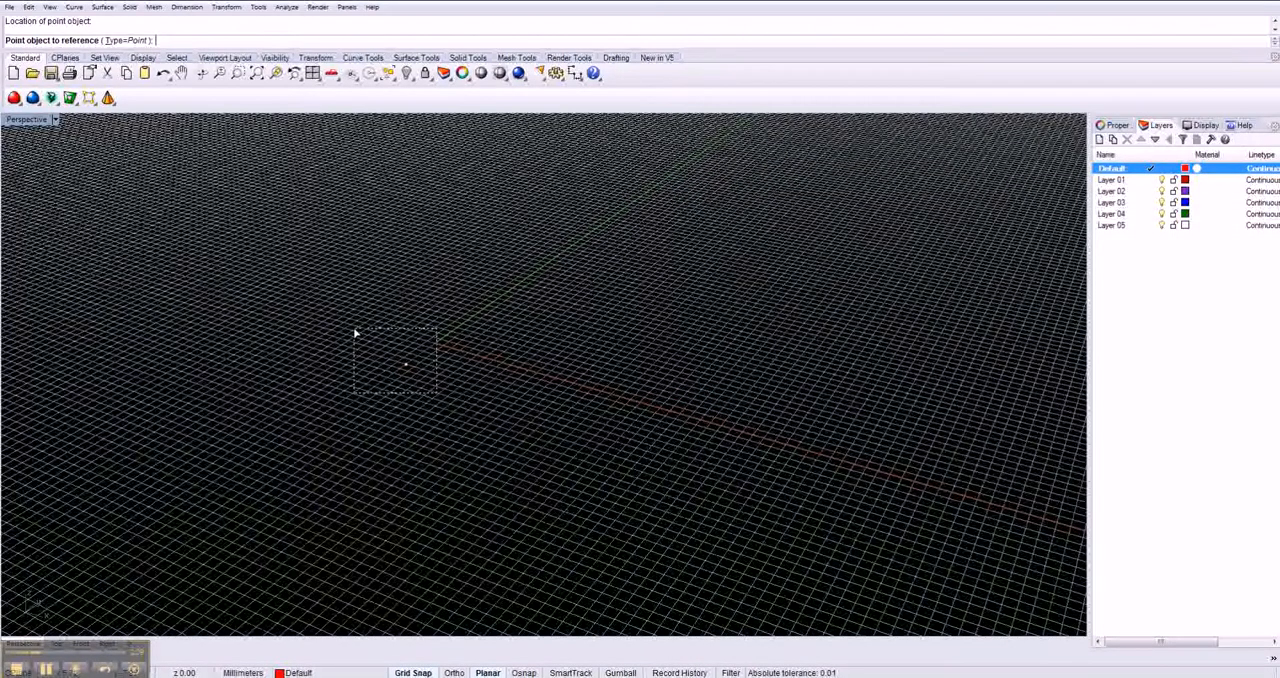
drag(355, 333, 356, 334)
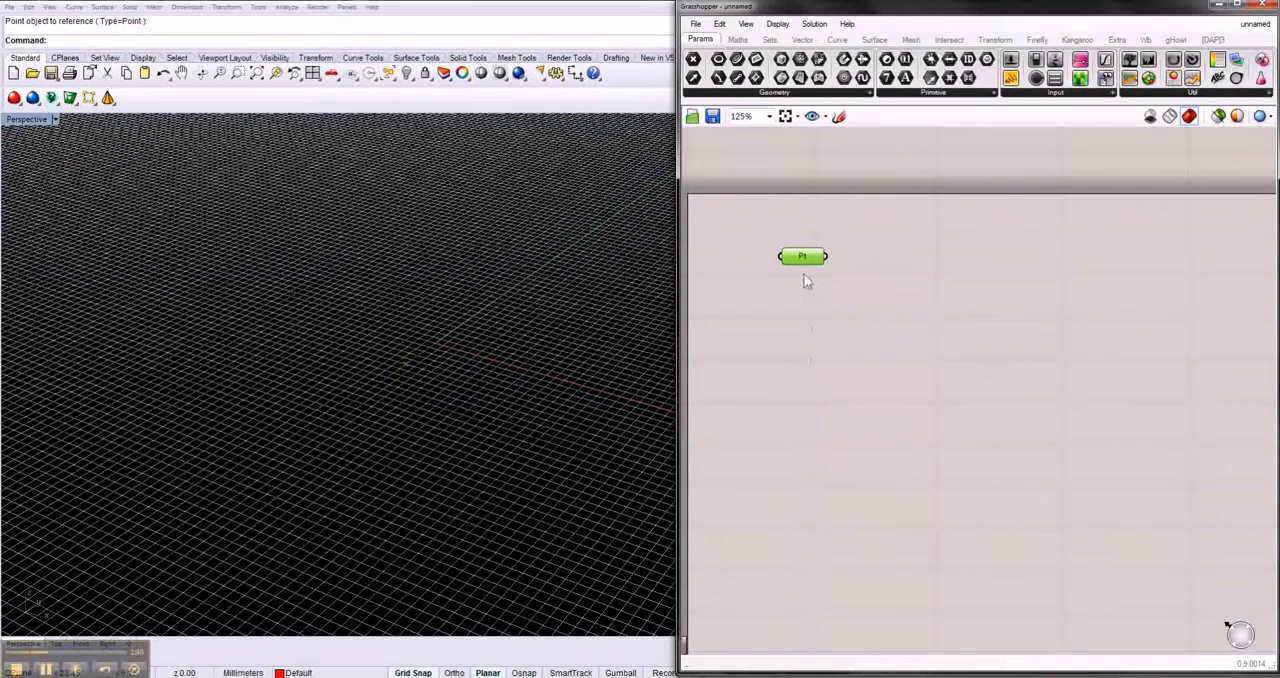
- Add a Point XYZ component below the Point parameter, offset to leave room for its inputs
double_click(813, 368)
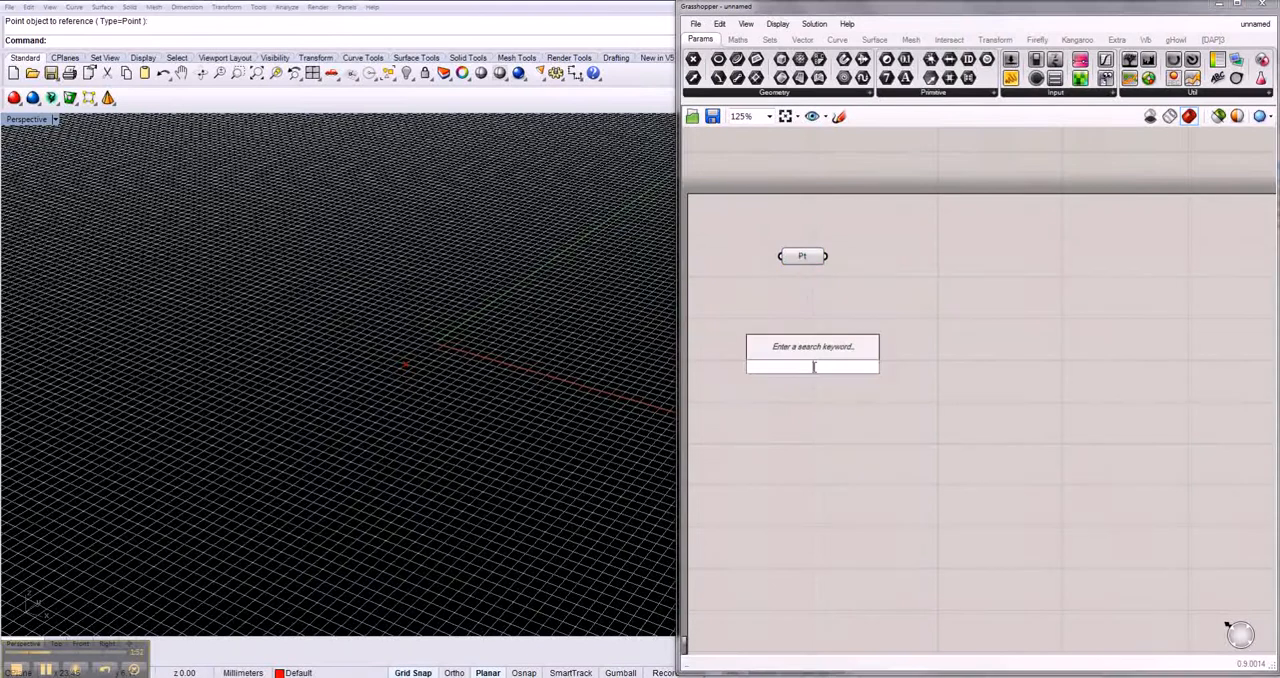
text(point)
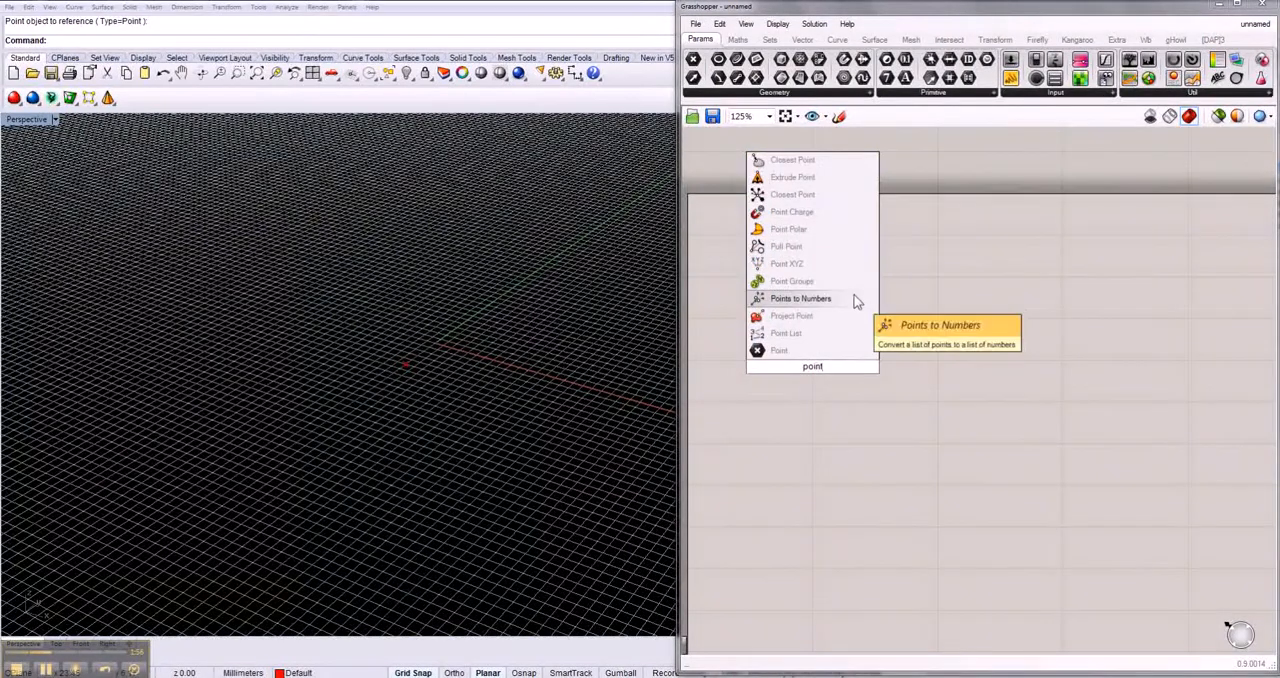
click(795, 264)
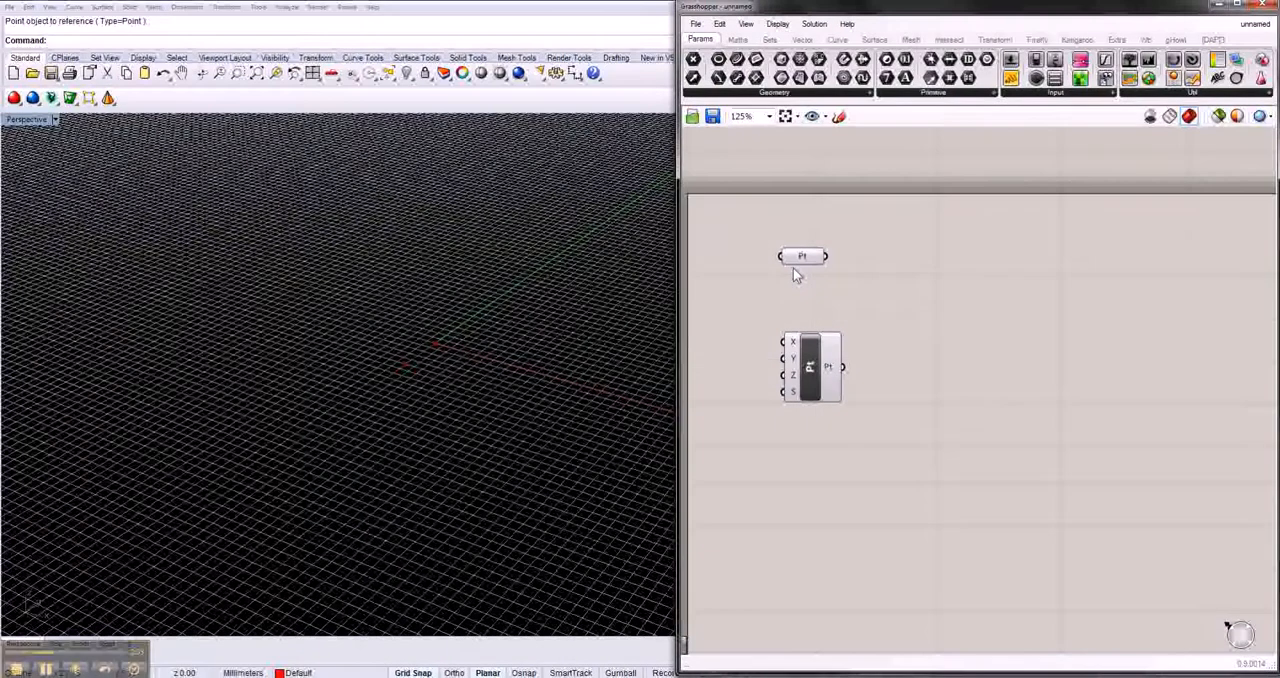
drag(795, 358, 855, 343)
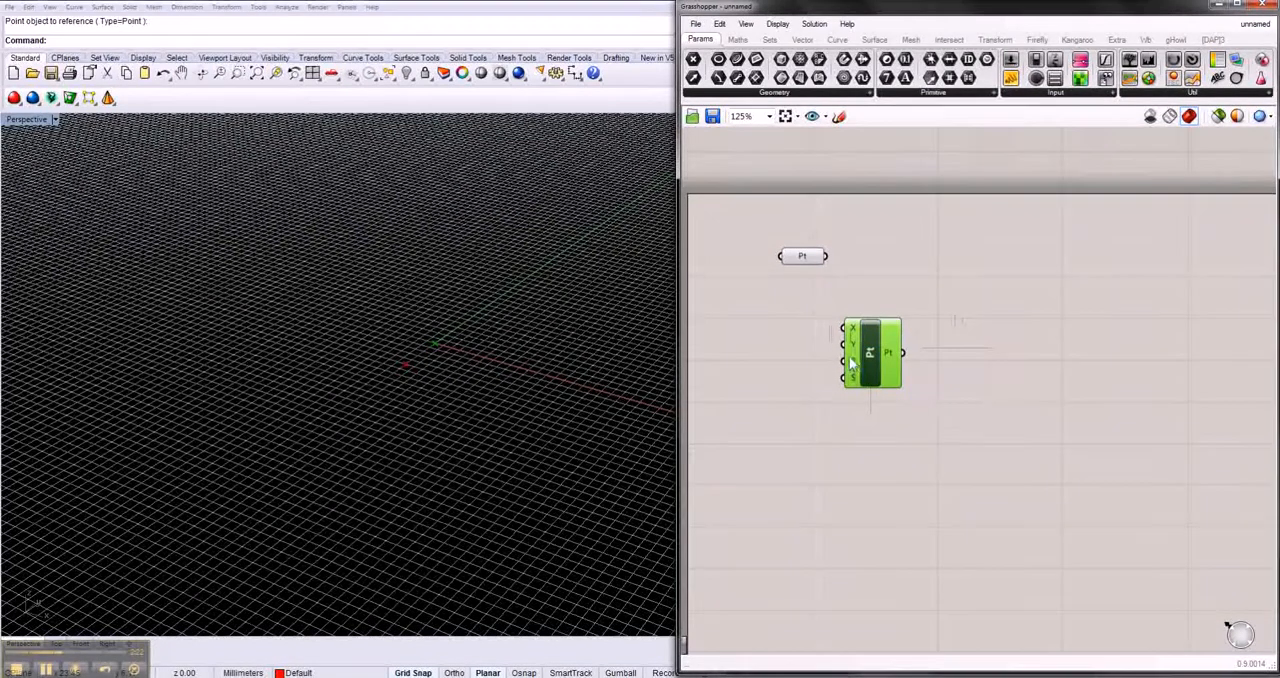
mouse_move(855, 373)
drag(873, 378, 913, 376)
- Add two number sliders with values 10 and 5 beside the Point XYZ component, one beneath the other
double_click(768, 342)
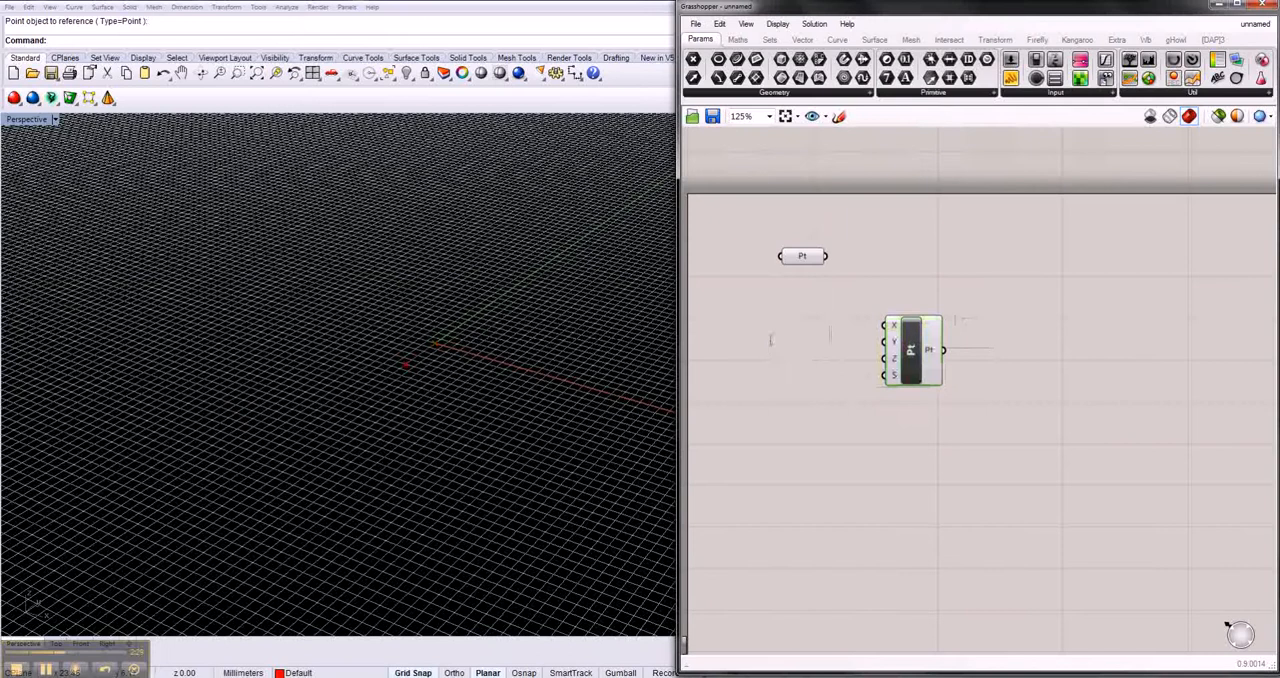
click(841, 367)
double_click(767, 364)
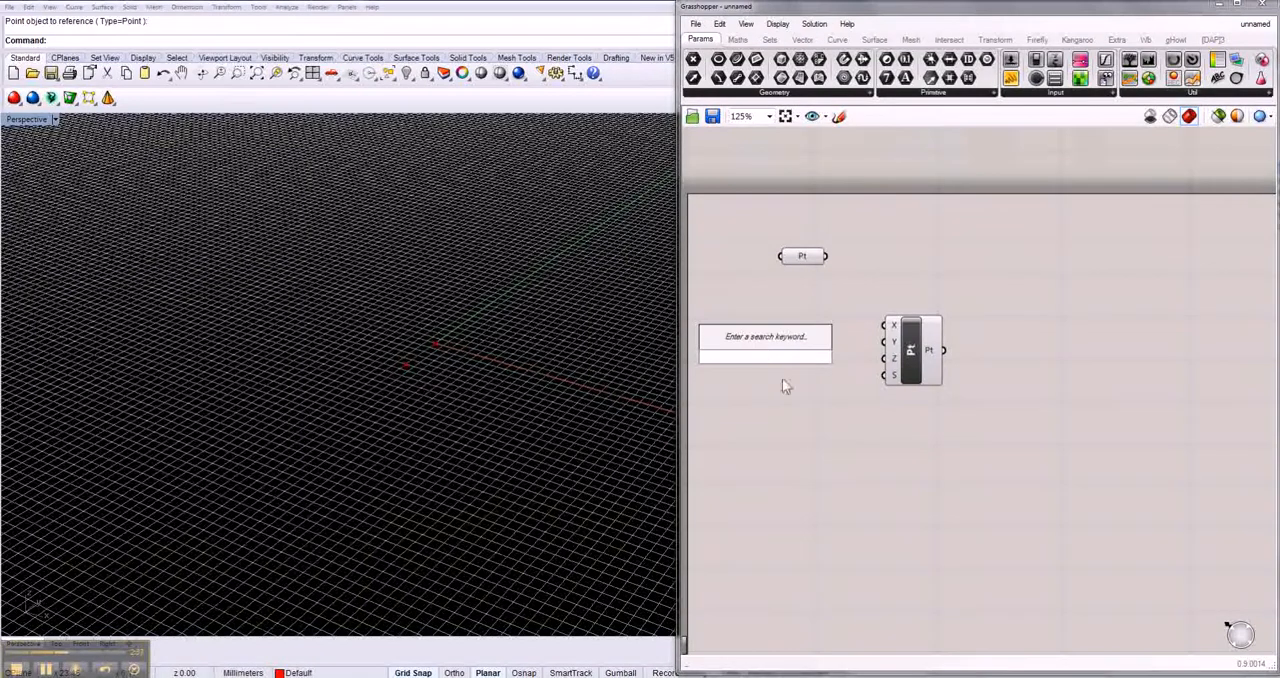
text(10)
key(Return)
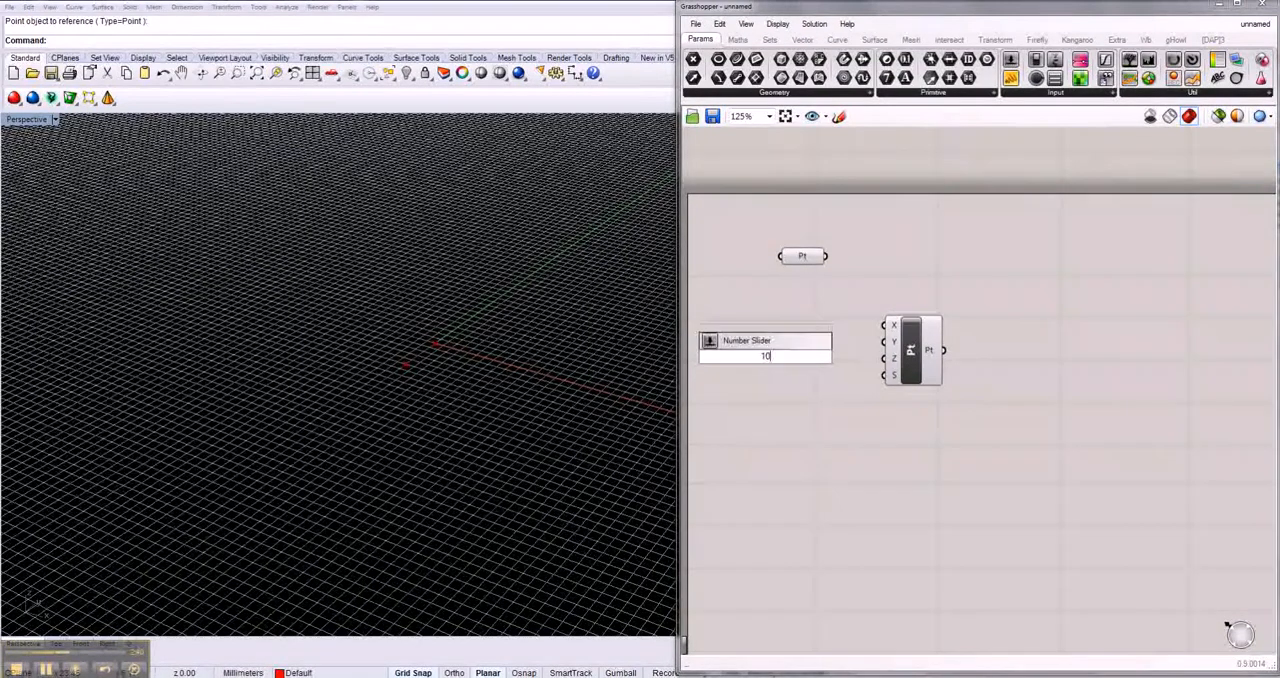
double_click(789, 385)
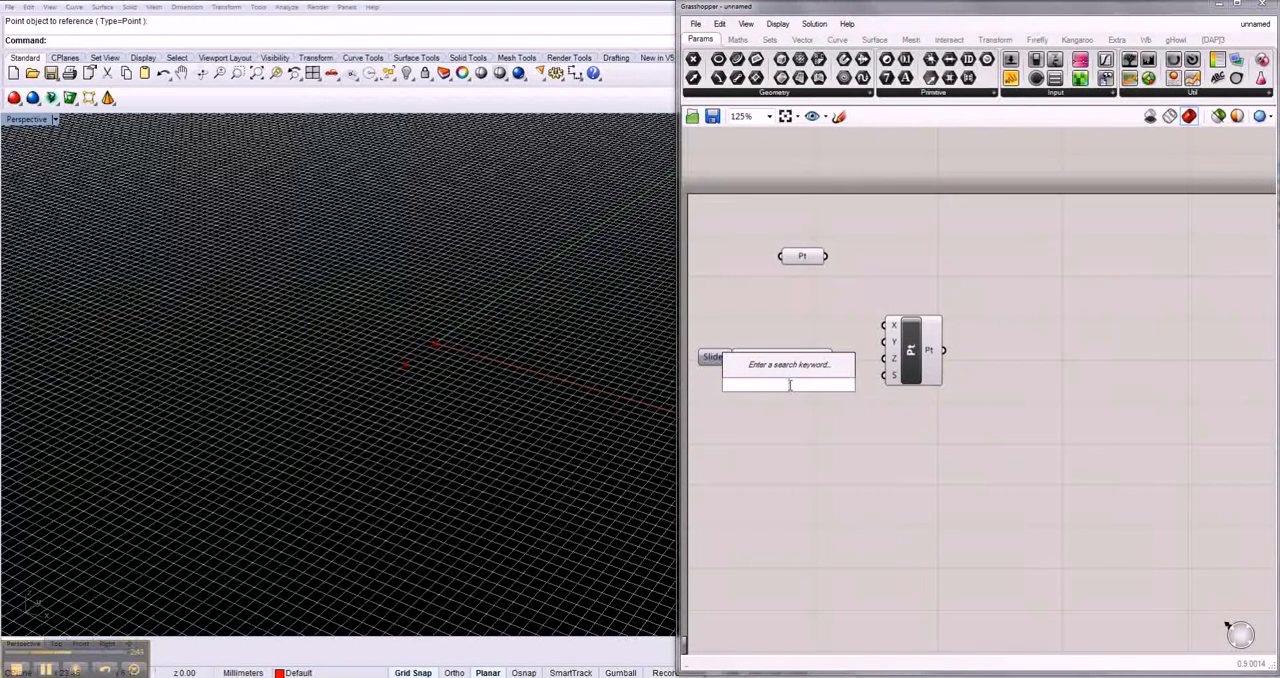
text(5)
key(Return)
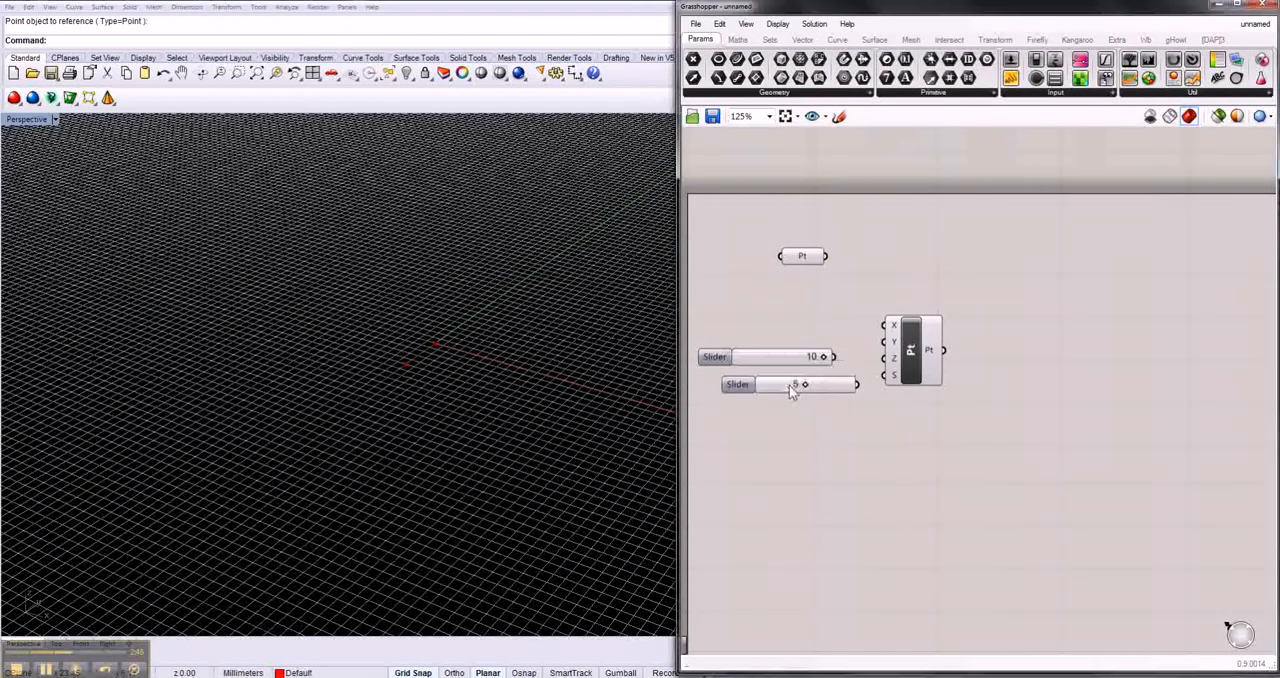
drag(825, 388, 803, 386)
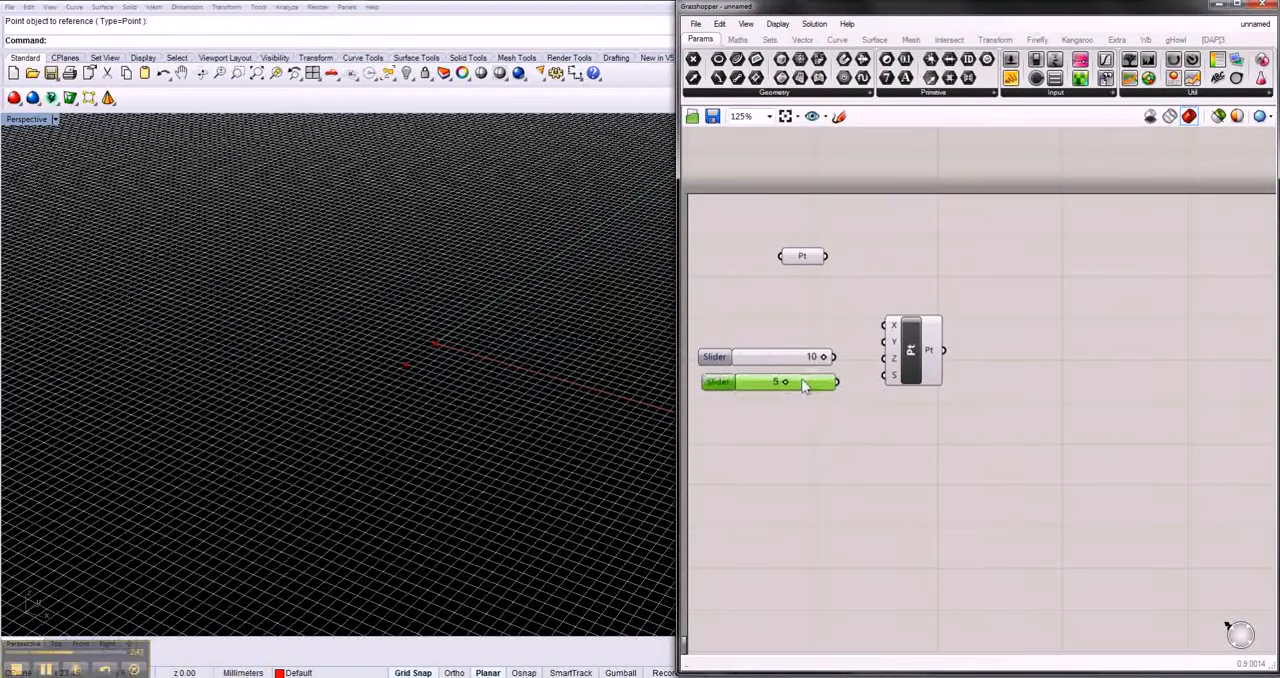
- Add a third number slider with value 20 and stack all three sliders beside the Point XYZ inputs
click(801, 429)
double_click(801, 429)
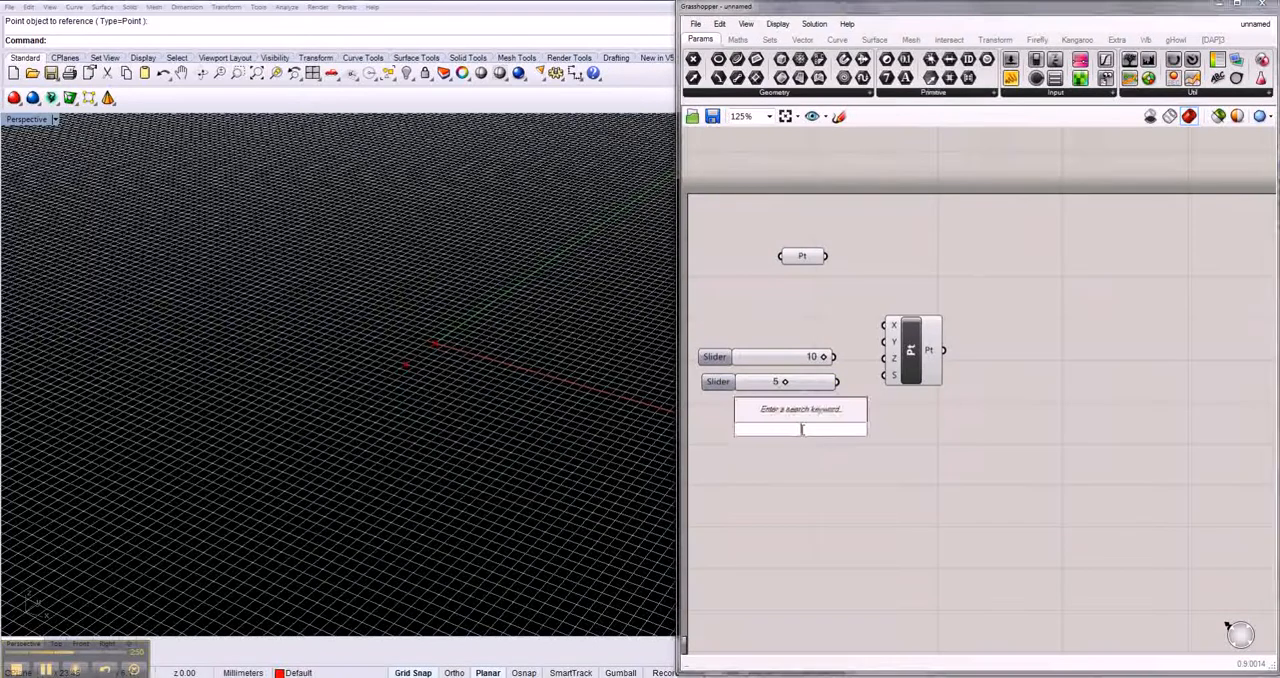
text(20)
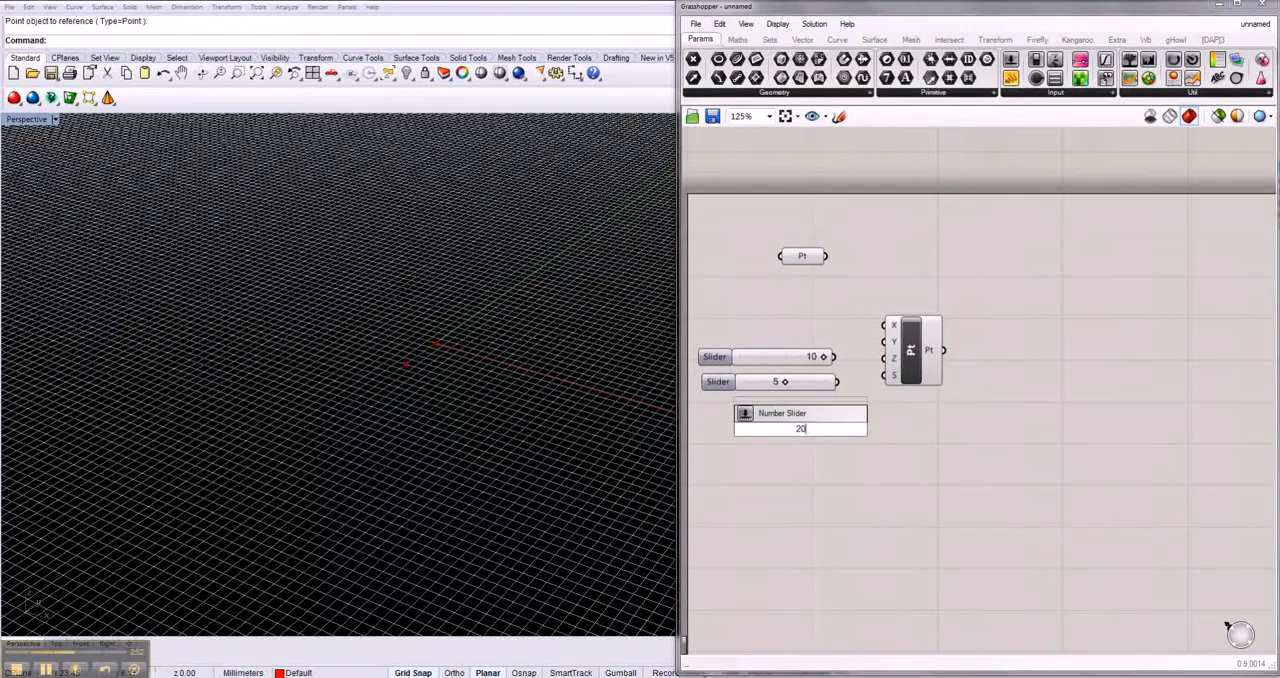
key(Return)
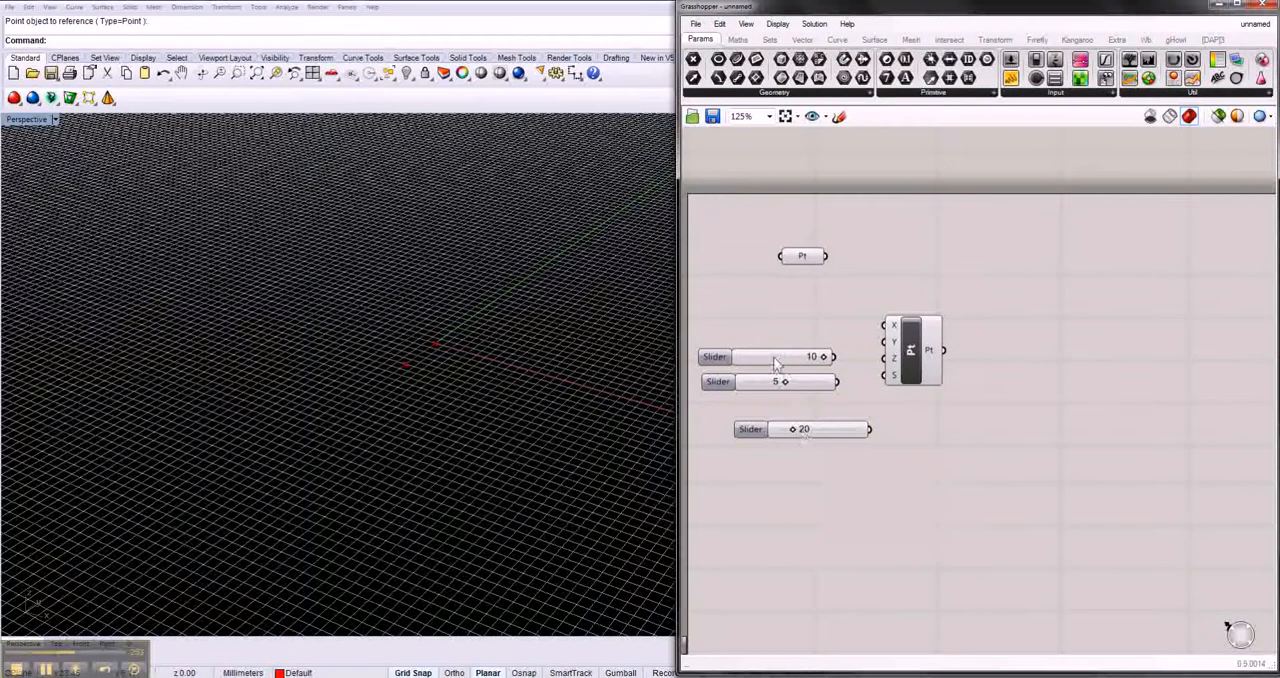
drag(774, 358, 774, 329)
drag(757, 386, 754, 354)
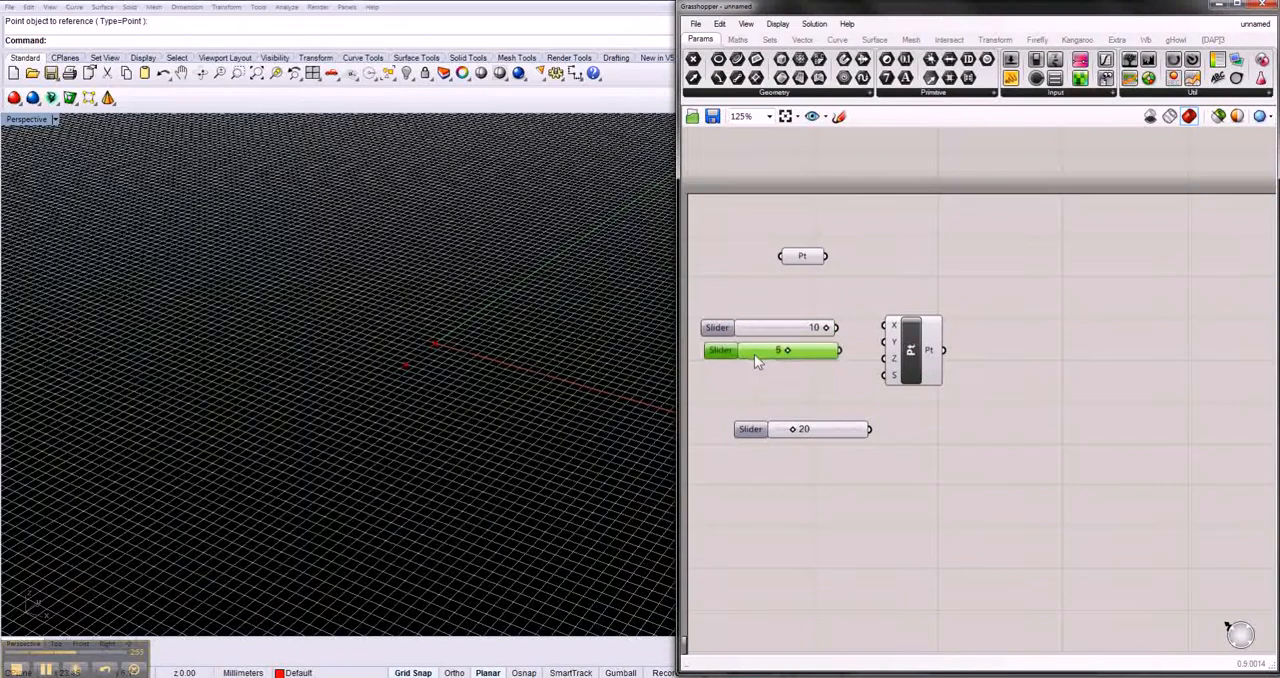
drag(777, 433, 743, 374)
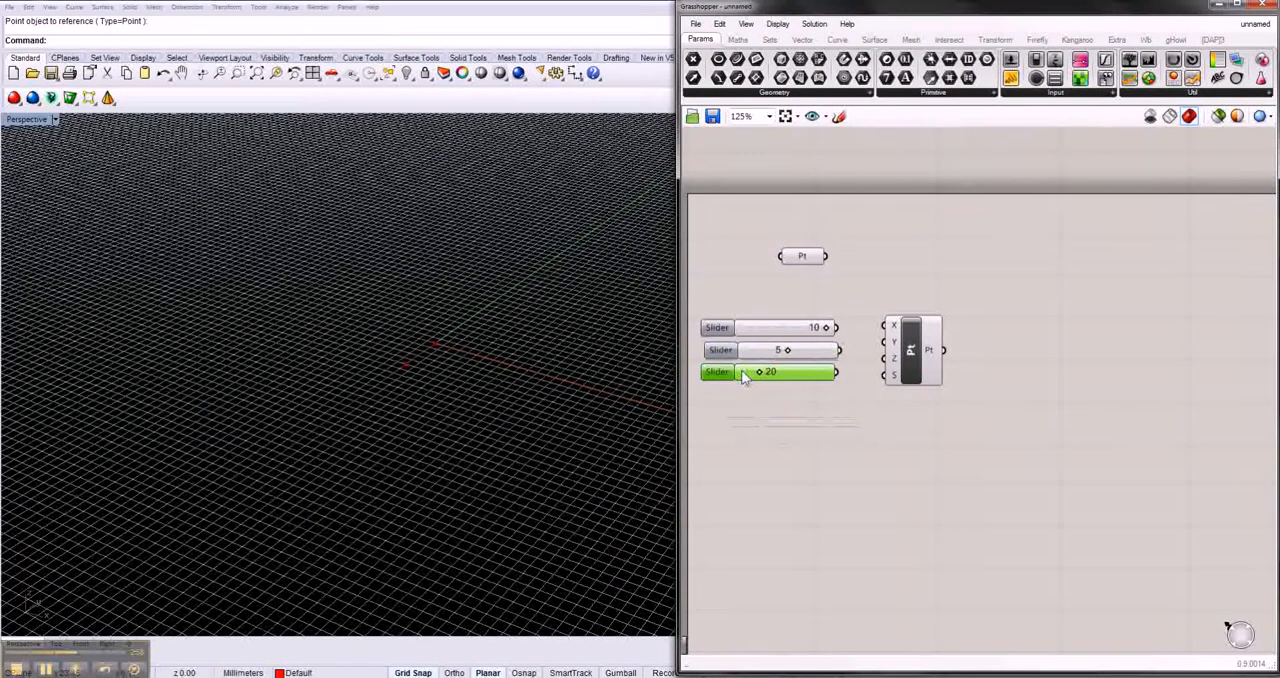
- Connect the 10, 5 and 20 sliders to the X, Y and Z inputs of Point XYZ and select the component
drag(838, 330, 884, 327)
drag(840, 349, 884, 343)
drag(837, 372, 890, 367)
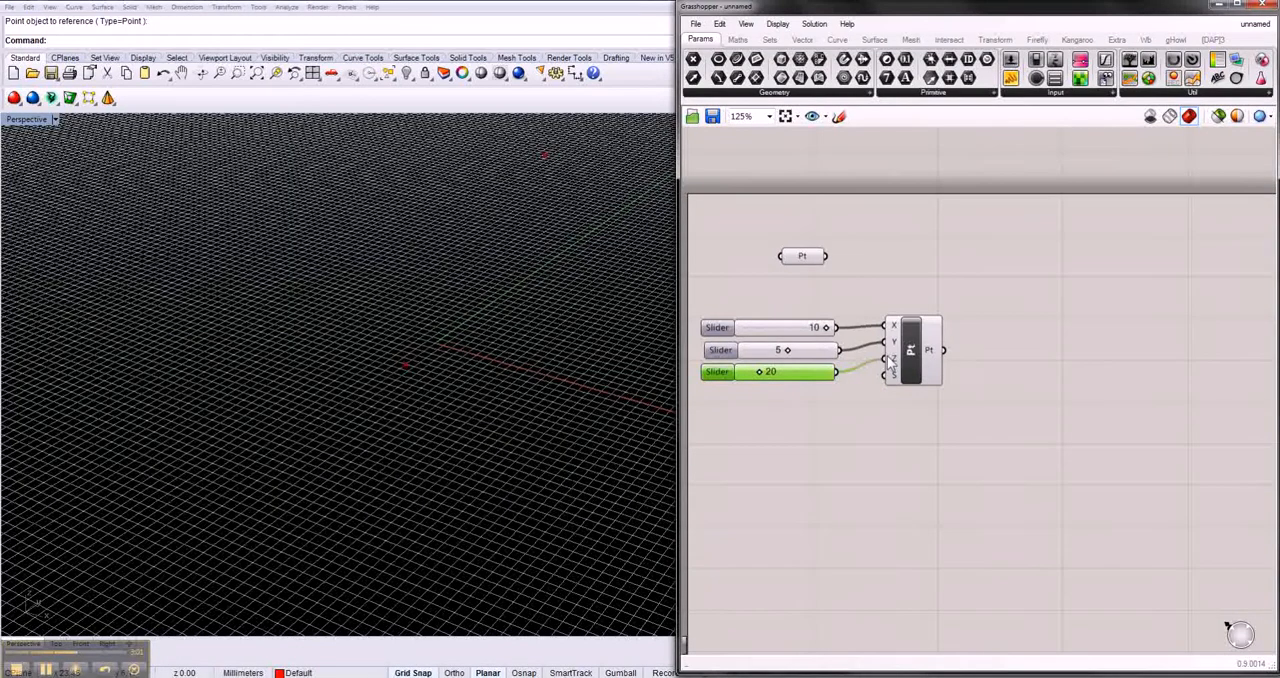
click(890, 366)
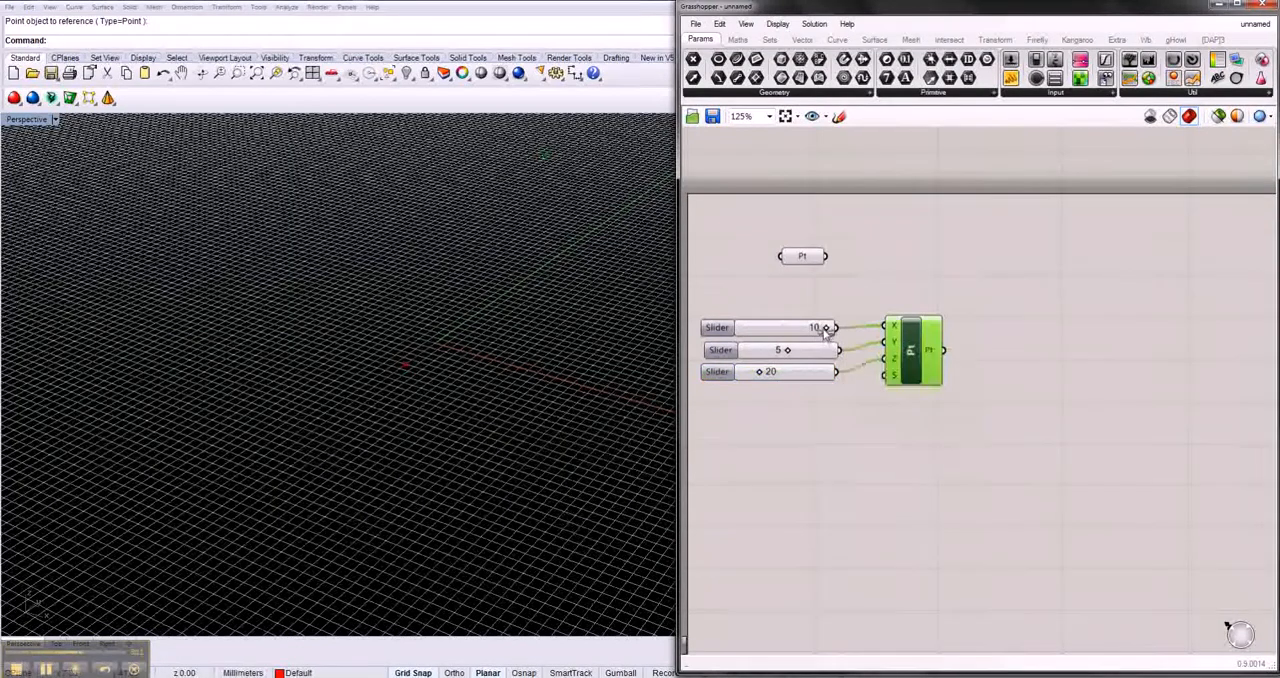
- Set the X slider to 4 and the Y slider to 2
drag(826, 332, 812, 331)
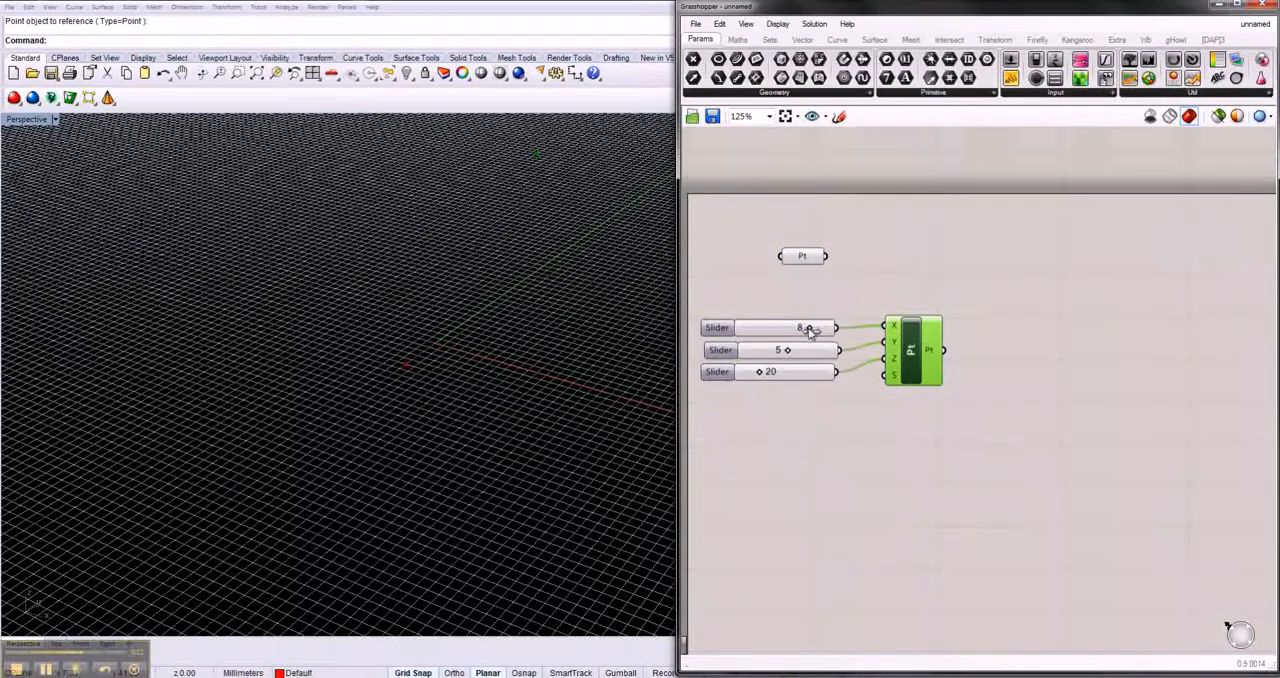
drag(810, 331, 777, 329)
drag(790, 353, 765, 351)
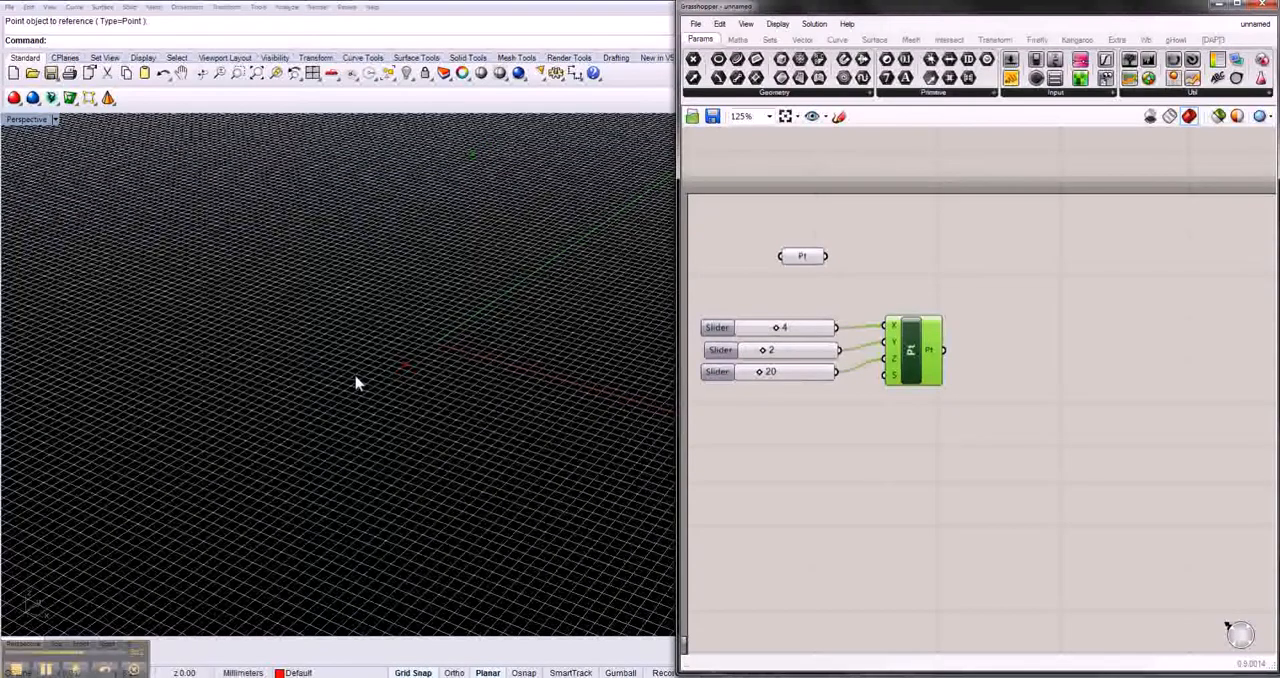
- Move the referenced Rhino point a short distance farther away from the grid origin in the Perspective viewport
drag(406, 364, 349, 379)
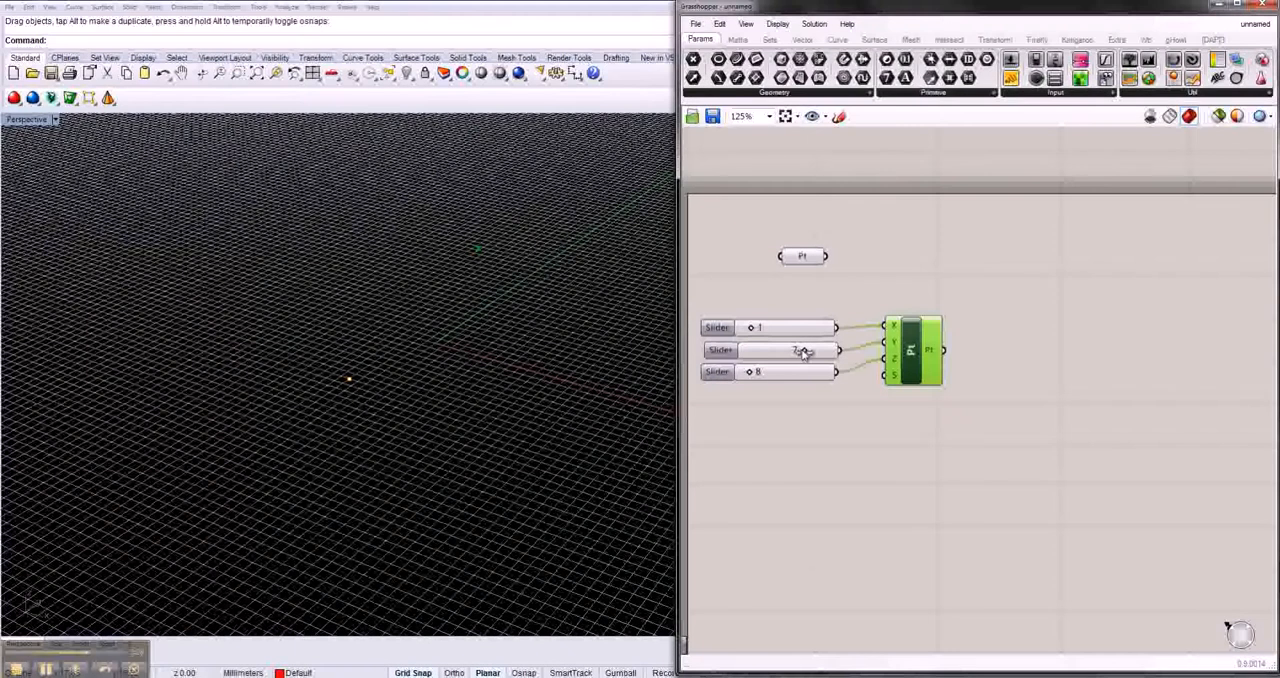
- Set the Y slider to 1, select the Rhino point at the Point XYZ location, and set the X slider to 9
drag(803, 352, 754, 351)
drag(509, 345, 421, 257)
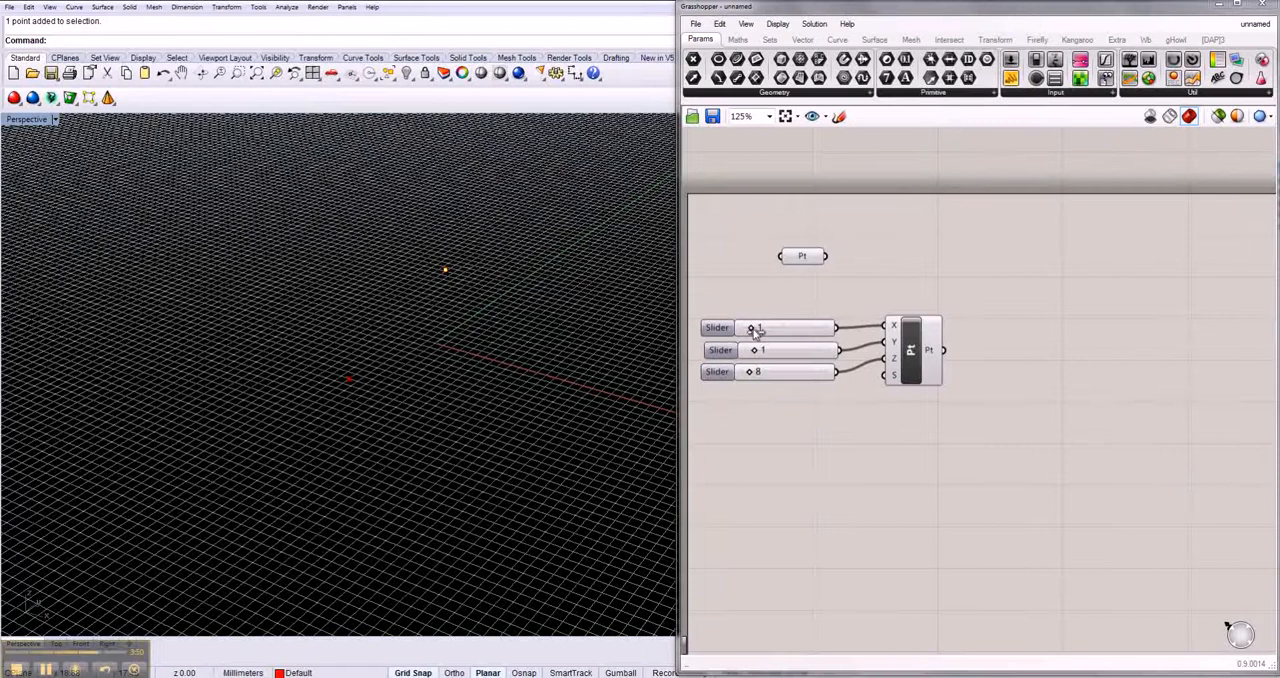
drag(757, 329, 815, 328)
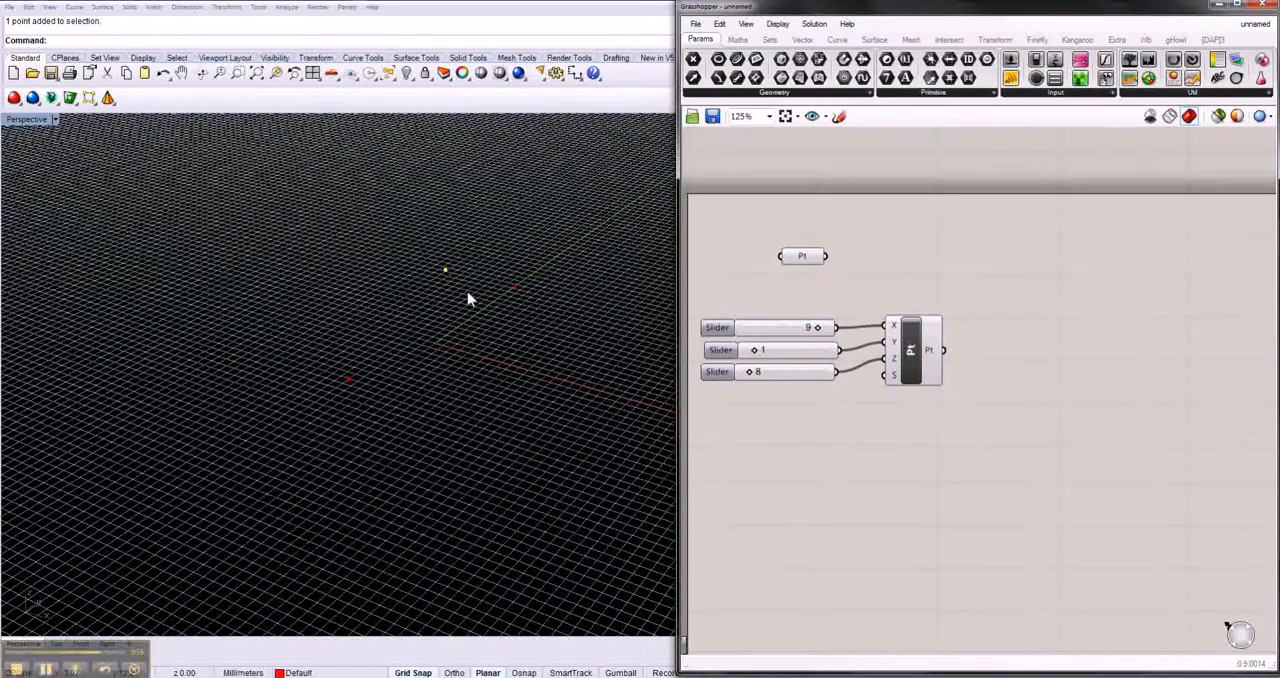